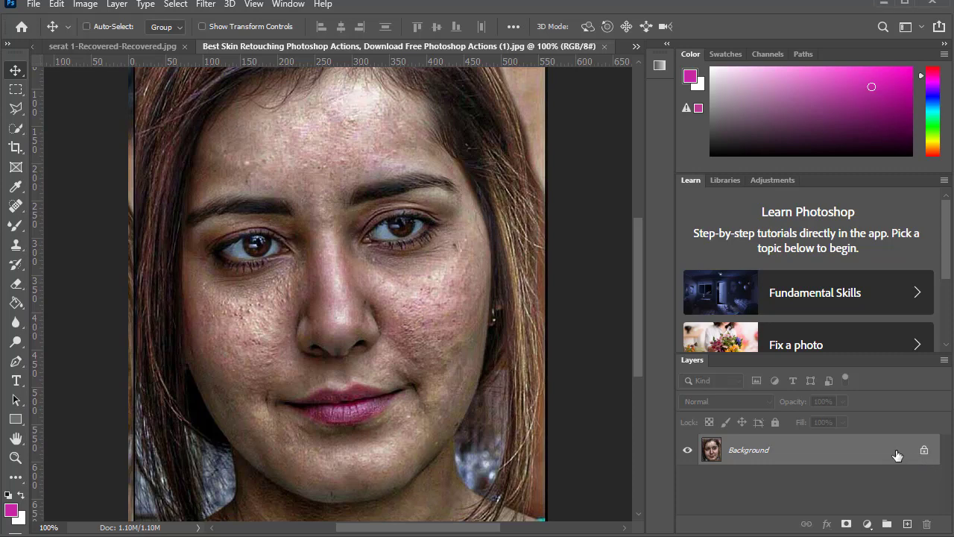
Unlock the Background photo as Layer 0 and duplicate it into Layer 0 copy
key("j")
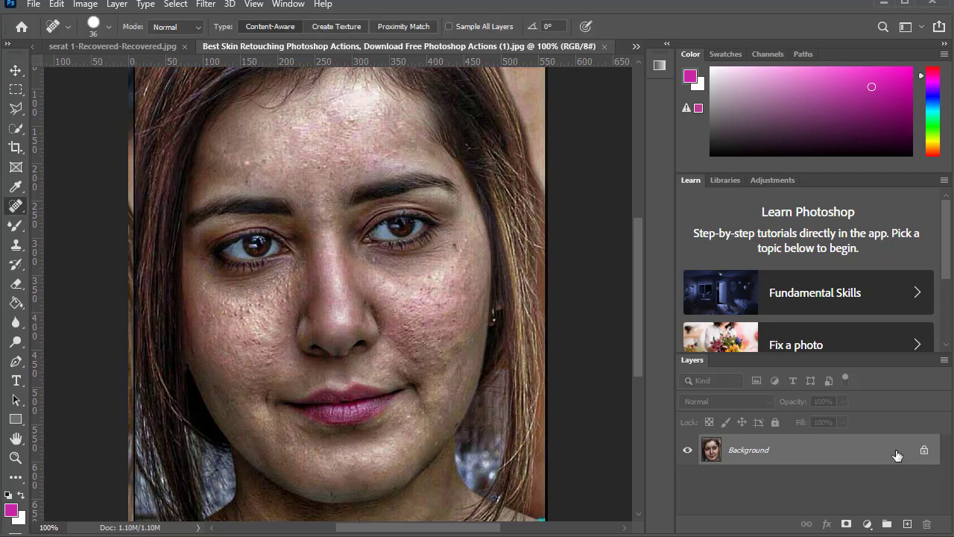
left_click(923, 452)
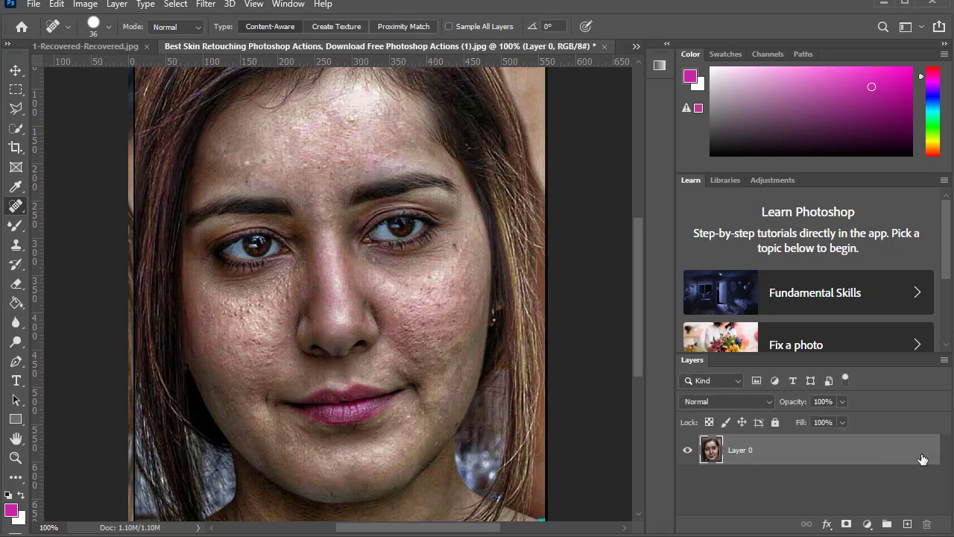
key("ctrl+j")
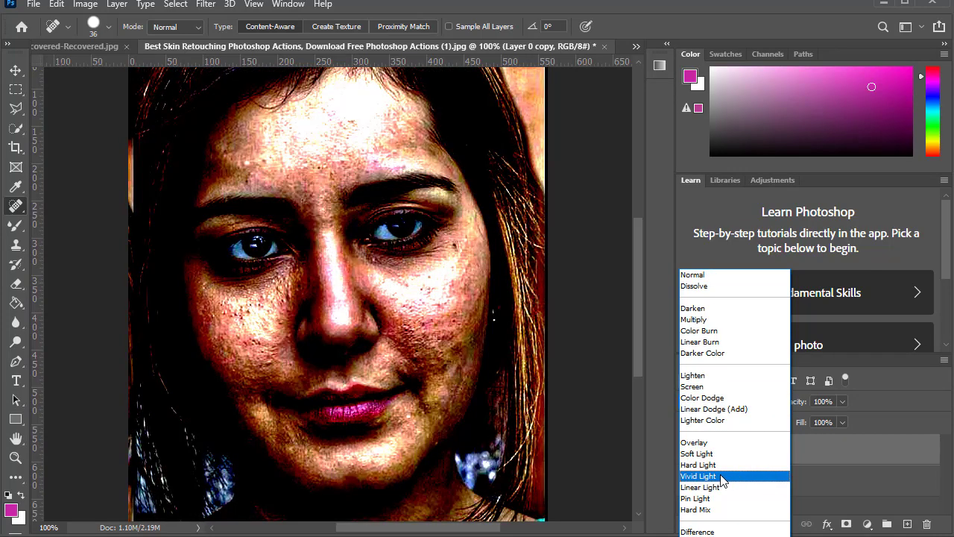
Set Layer 0 copy's blend mode to Vivid Light
left_click(721, 477)
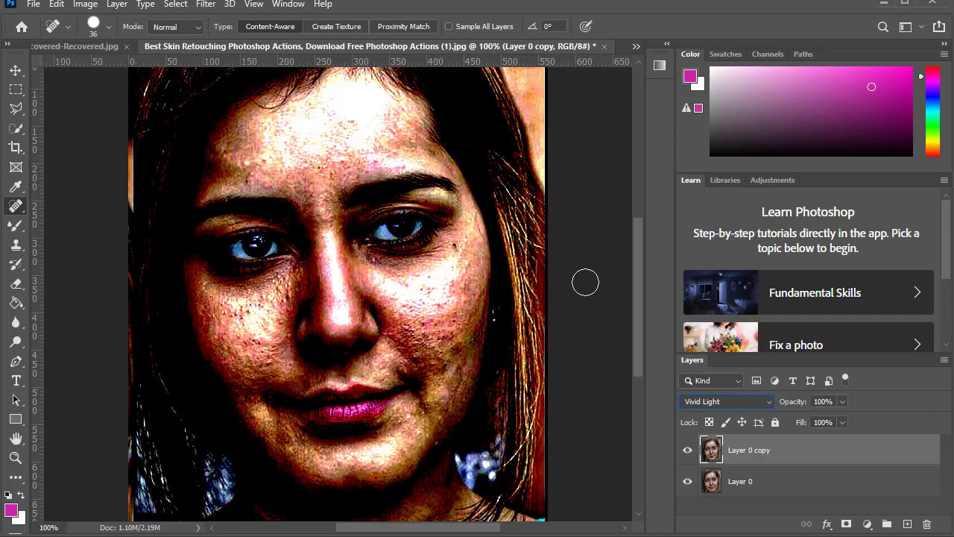
Invert Layer 0 copy so the Vivid Light canvas turns mostly flat grey
key("ctrl+i")
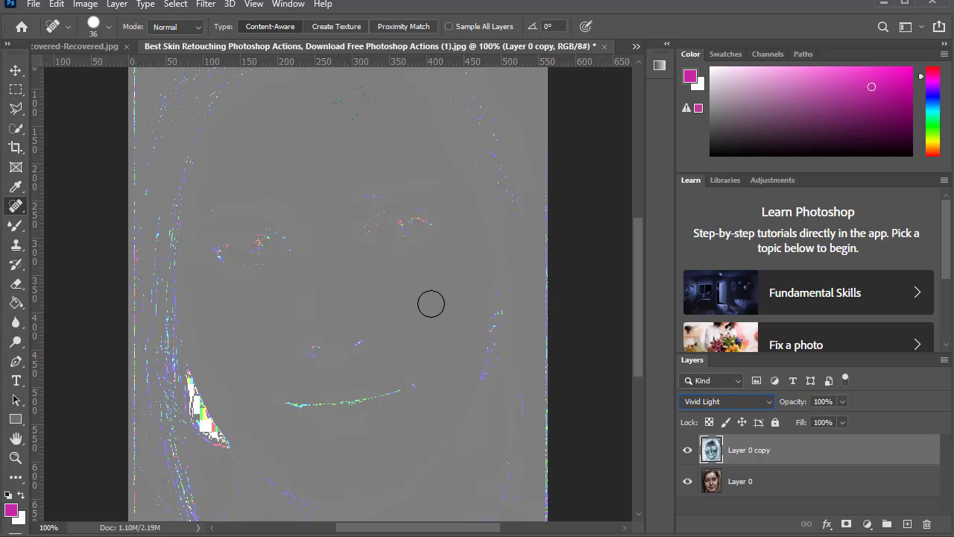
left_click(205, 6)
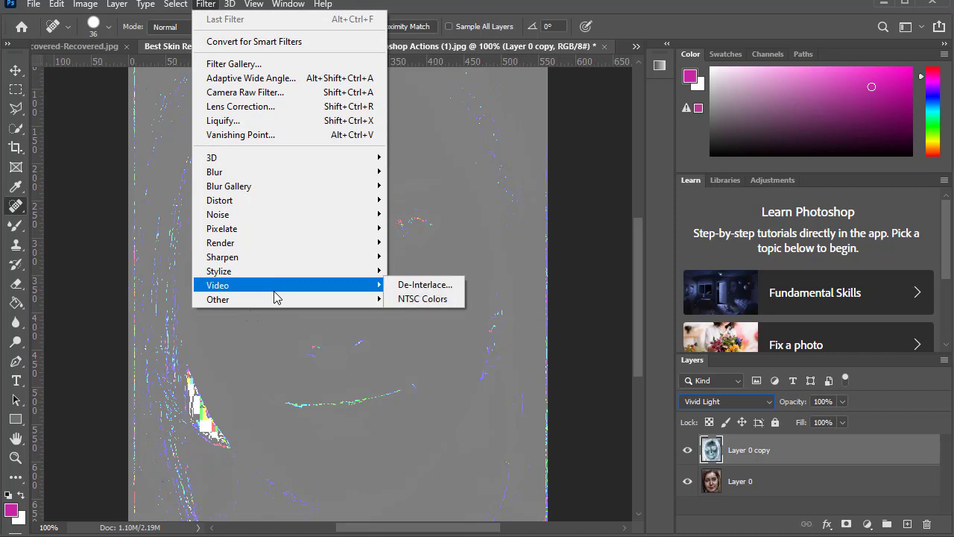
mouse_move(217, 299)
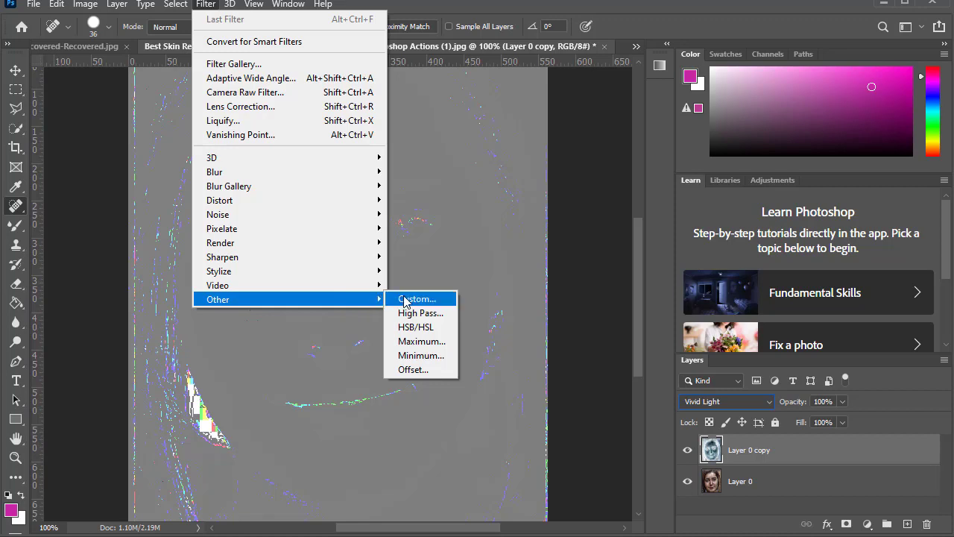
Apply a High Pass filter with an 8.6-pixel radius to Layer 0 copy
left_click(410, 314)
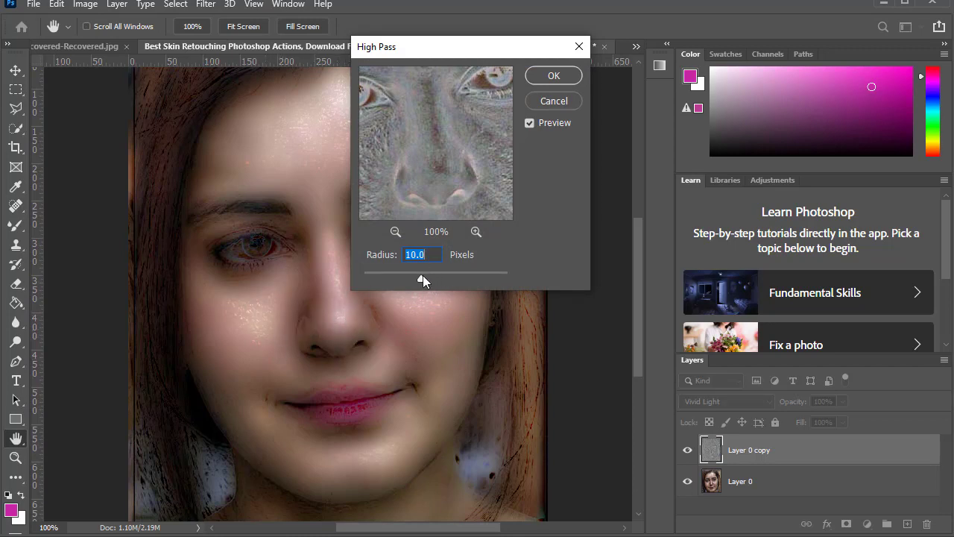
left_click_drag(421, 277, 413, 276)
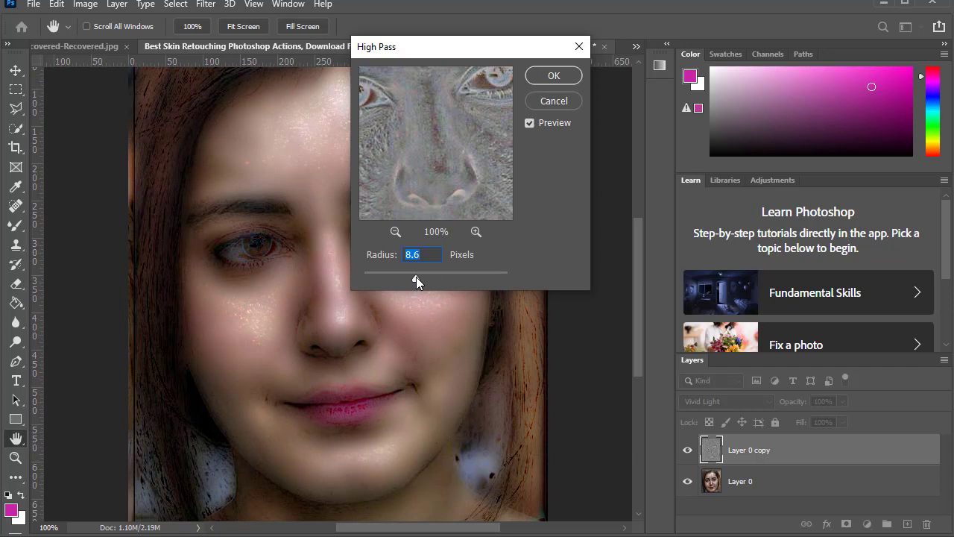
left_click(569, 77)
key("j")
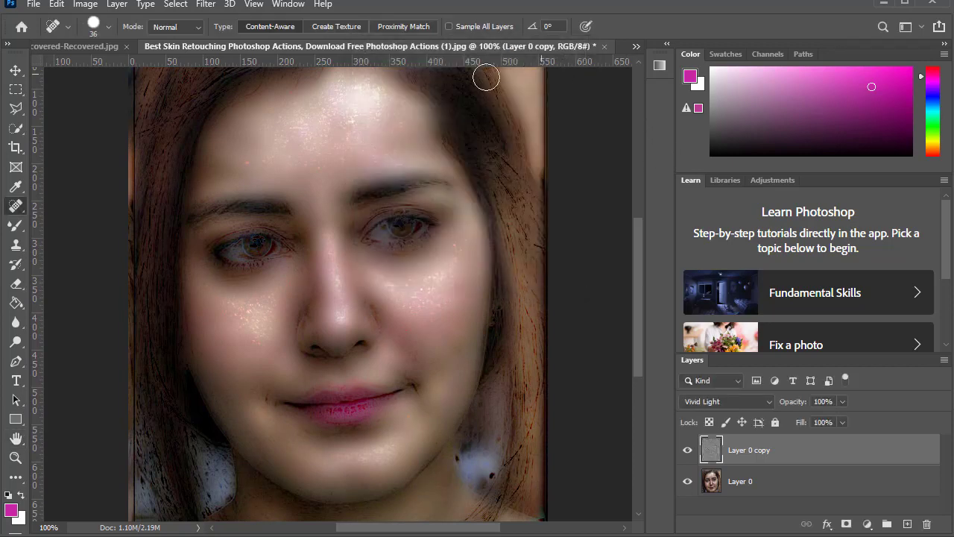
left_click(207, 6)
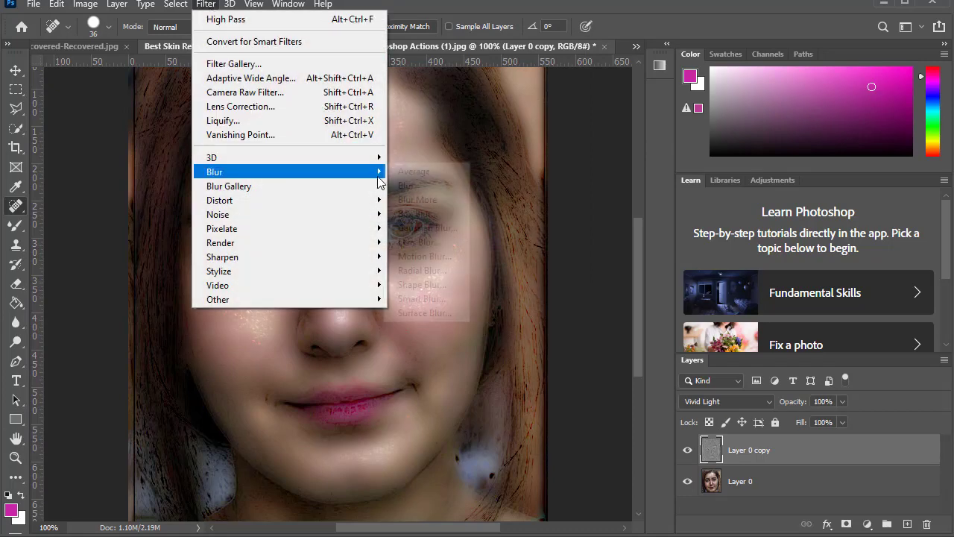
mouse_move(287, 172)
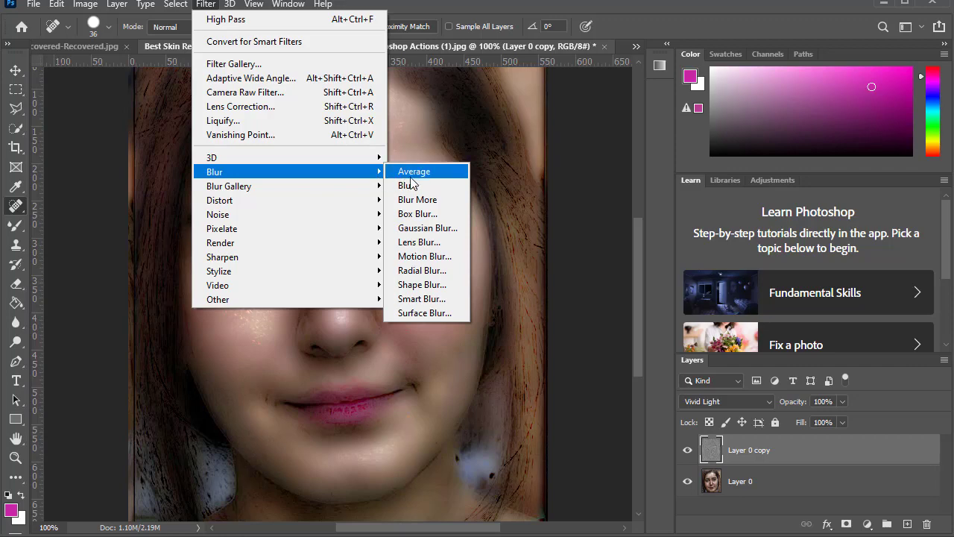
Apply a Gaussian Blur with a very small radius to Layer 0 copy
left_click(429, 227)
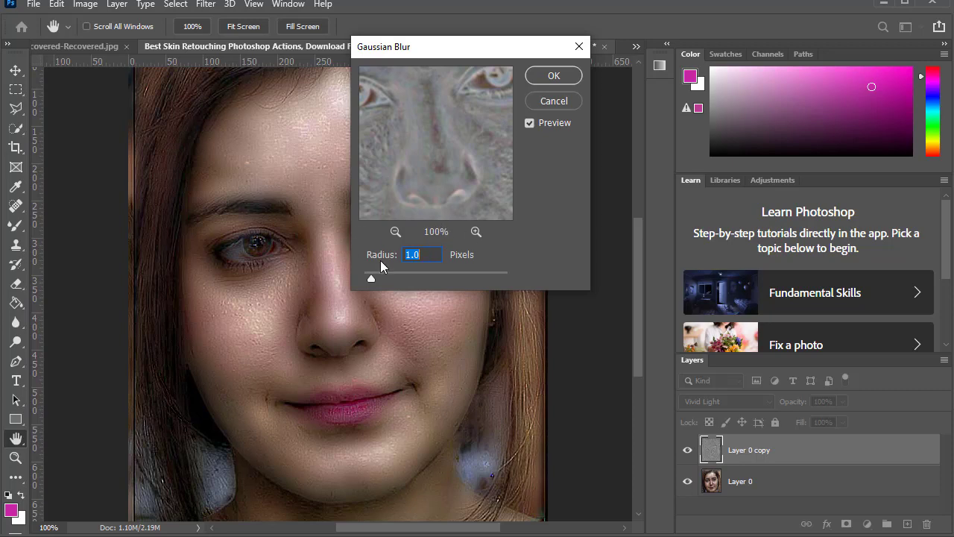
left_click_drag(371, 280, 363, 279)
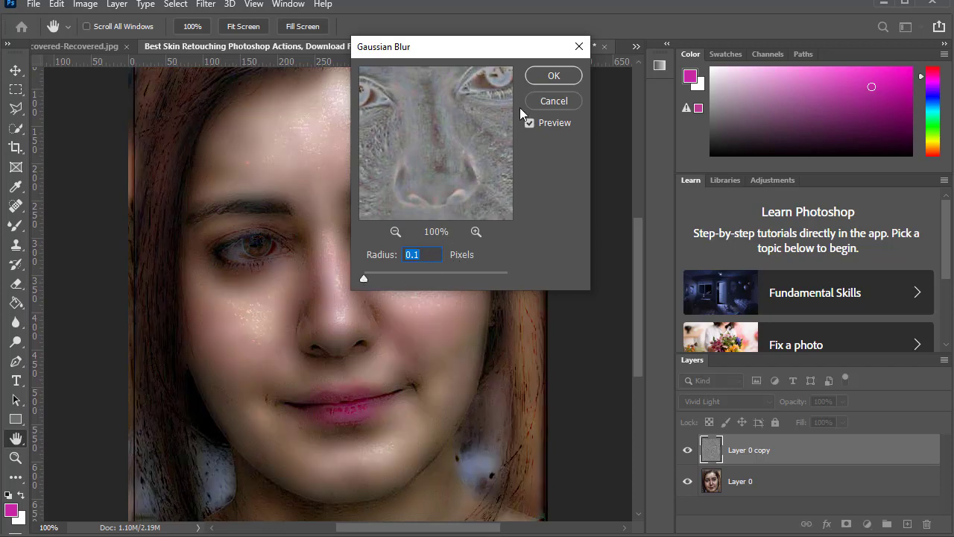
left_click(552, 76)
key("j")
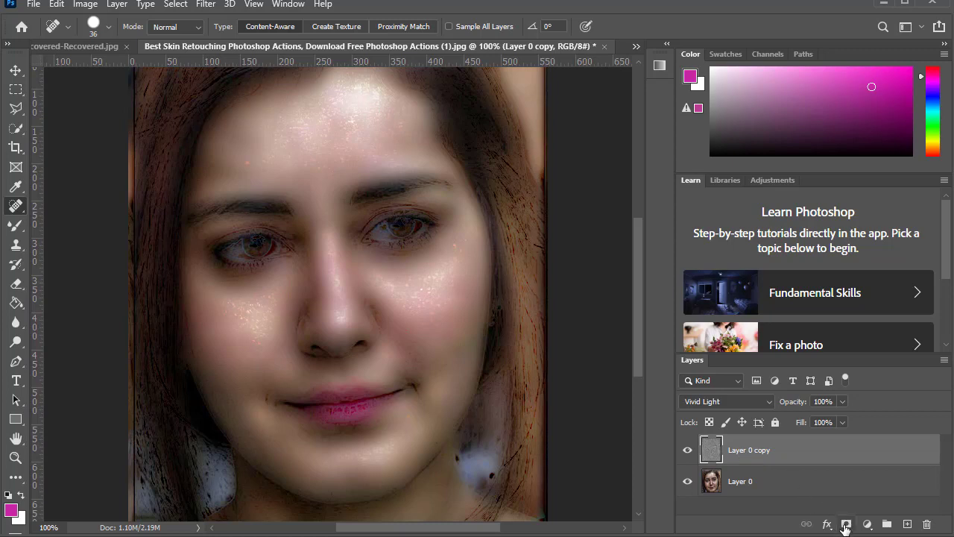
Add a layer mask to Layer 0 copy and invert it to black
left_click(845, 525)
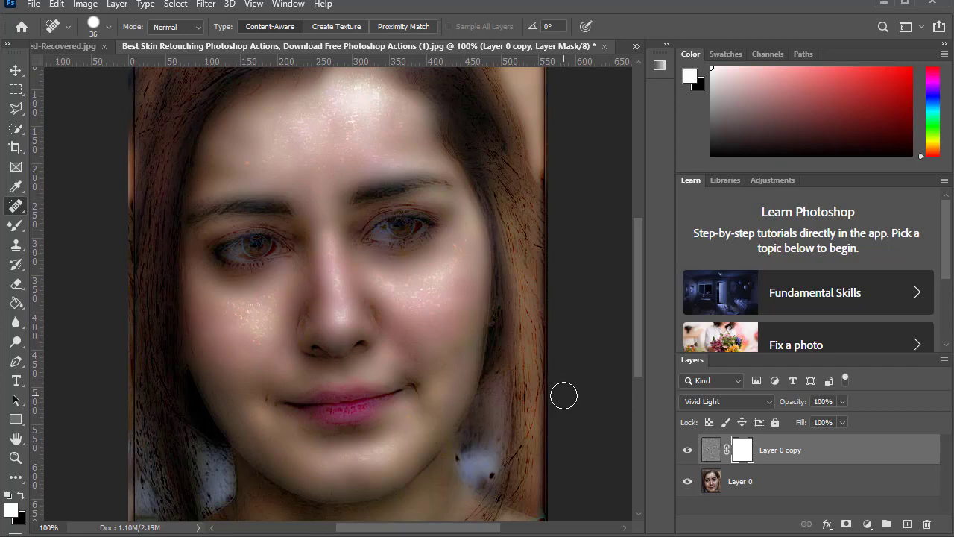
key("ctrl+i")
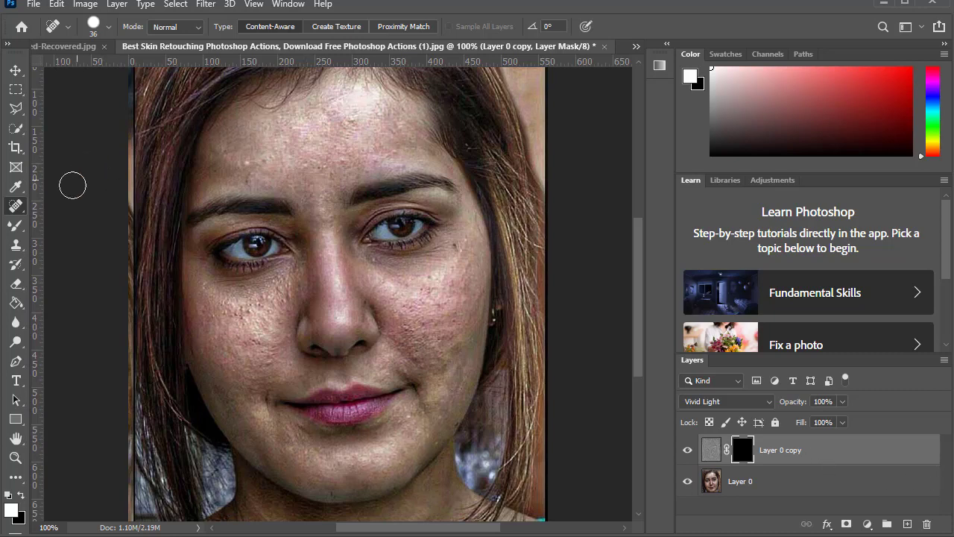
With a smaller Brush, paint white over the forehead on Layer 0 copy's mask
left_click(13, 228)
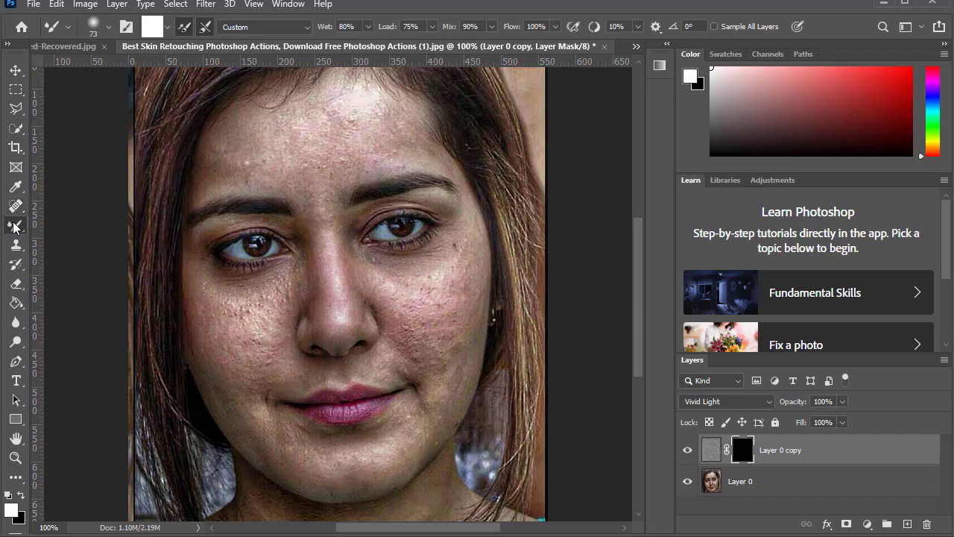
left_click(78, 226)
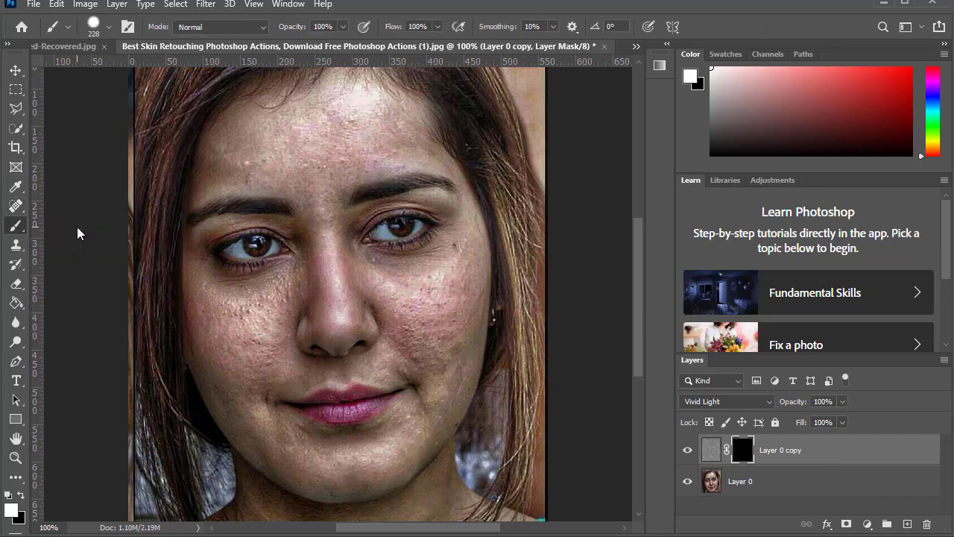
right_click(304, 211)
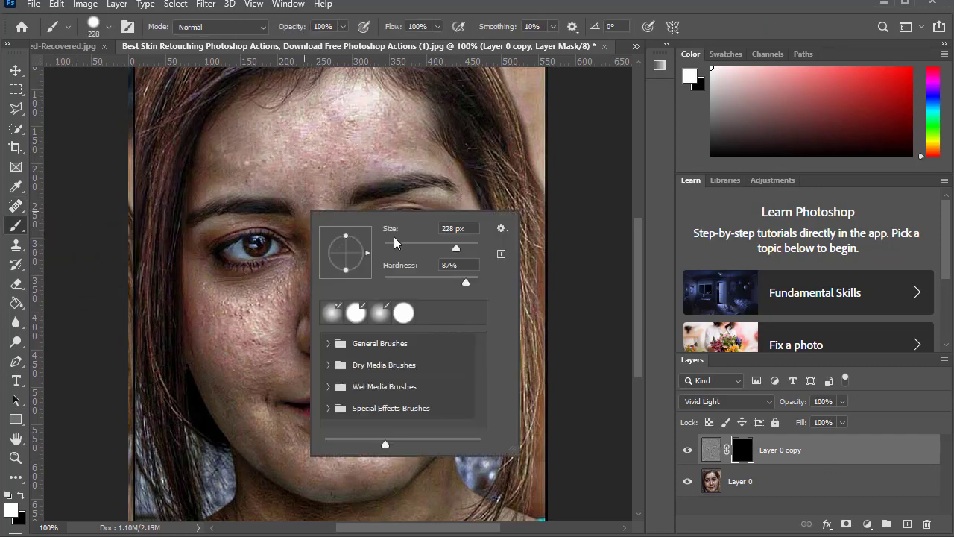
left_click(428, 245)
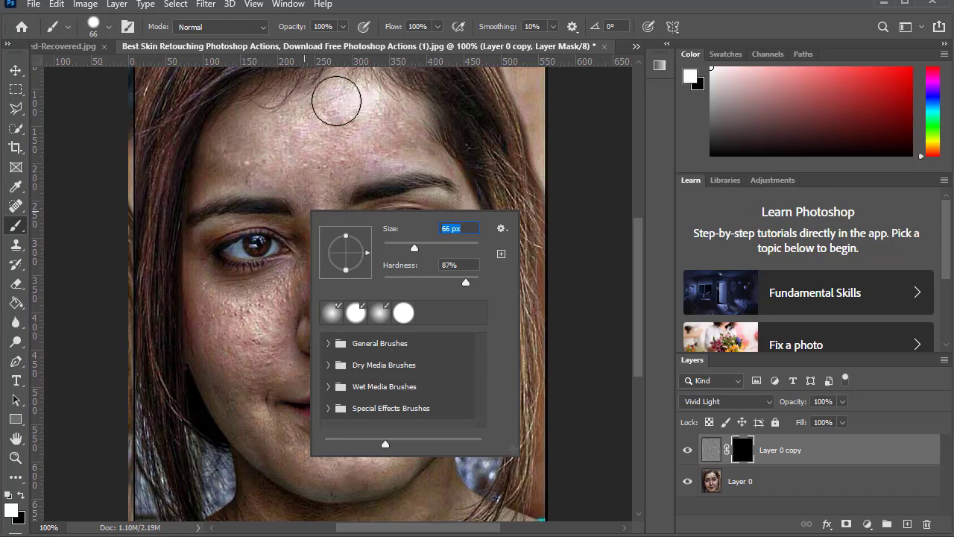
left_click(336, 101)
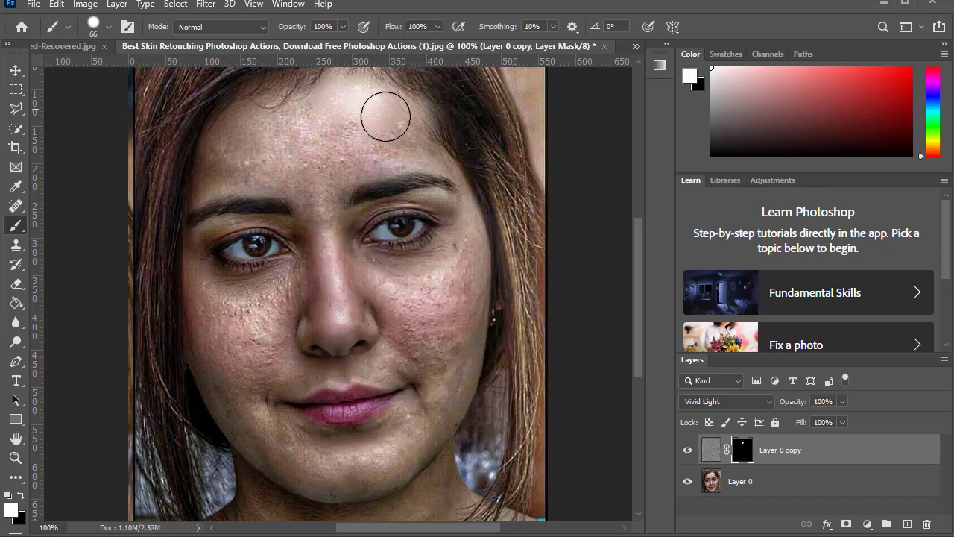
mouse_move(386, 117)
left_mouse_down()
mouse_move(409, 137)
mouse_move(405, 145)
mouse_move(351, 124)
mouse_move(256, 124)
mouse_move(281, 106)
mouse_move(306, 111)
mouse_move(192, 181)
mouse_move(241, 166)
mouse_move(302, 176)
mouse_move(311, 153)
mouse_move(279, 147)
mouse_move(369, 153)
mouse_move(420, 143)
mouse_move(362, 150)
mouse_move(325, 168)
mouse_move(322, 183)
mouse_move(375, 149)
mouse_move(358, 160)
mouse_move(429, 148)
left_mouse_up()
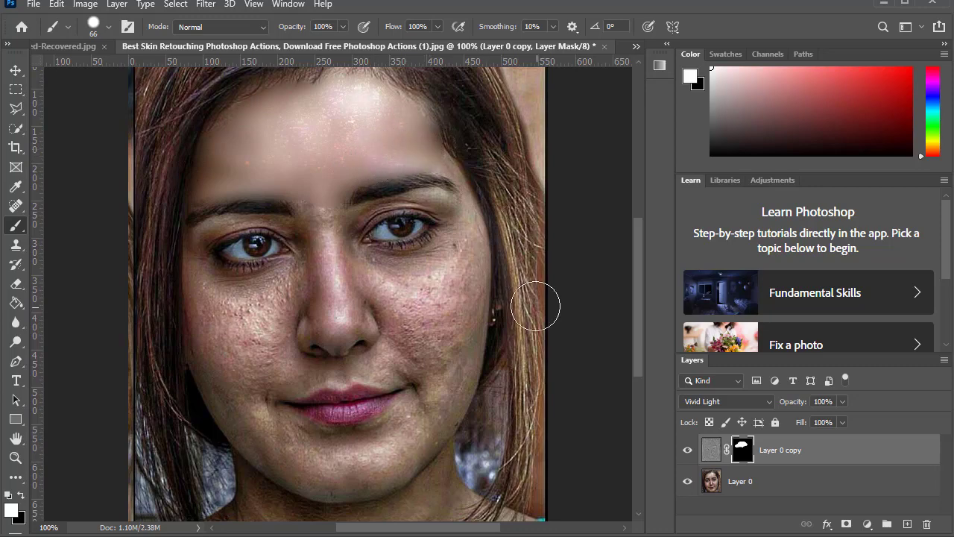
right_click(446, 294)
left_click_drag(552, 333, 544, 334)
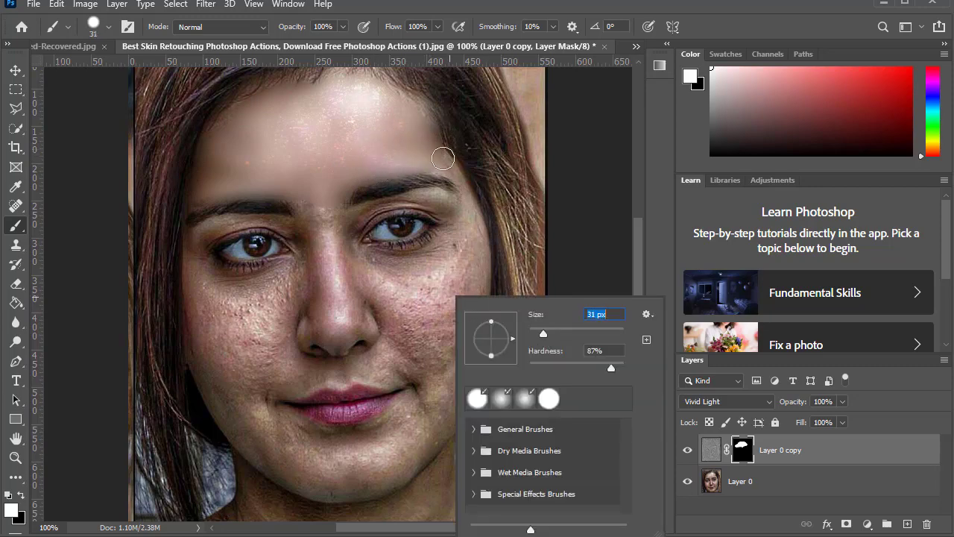
Paint the mask white with the 31 px brush over right cheek, under-eye and nose side
left_click(443, 158)
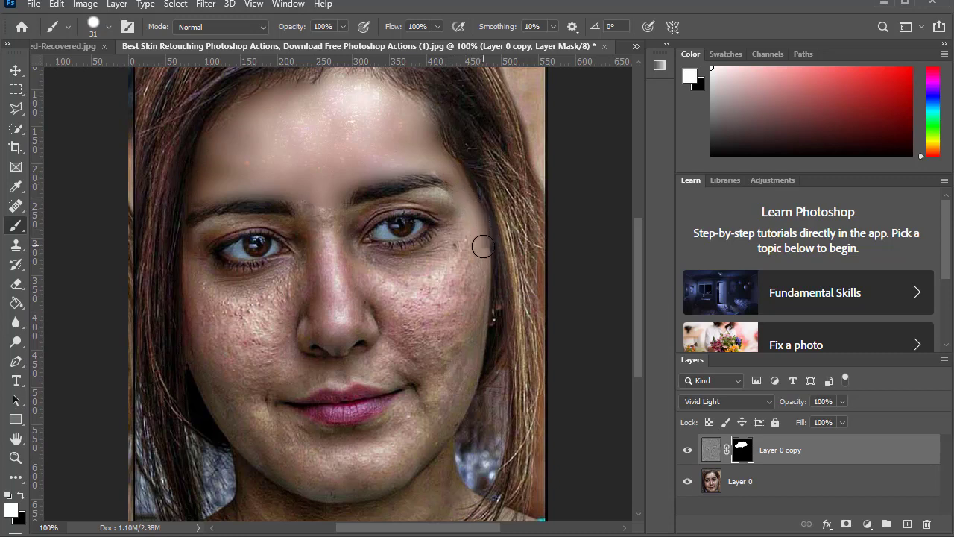
left_click_drag(482, 247, 438, 168)
mouse_move(467, 222)
left_mouse_down()
mouse_move(465, 340)
mouse_move(477, 265)
mouse_move(467, 410)
mouse_move(481, 367)
mouse_move(450, 437)
mouse_move(419, 466)
mouse_move(379, 469)
mouse_move(447, 398)
mouse_move(462, 353)
mouse_move(406, 436)
mouse_move(363, 465)
mouse_move(296, 481)
mouse_move(347, 471)
mouse_move(276, 435)
mouse_move(359, 443)
mouse_move(310, 453)
mouse_move(380, 437)
mouse_move(411, 398)
mouse_move(393, 417)
mouse_move(401, 404)
mouse_move(323, 430)
mouse_move(251, 399)
mouse_move(262, 404)
mouse_move(249, 441)
mouse_move(215, 411)
mouse_move(265, 472)
left_mouse_up()
mouse_move(234, 397)
left_mouse_down()
mouse_move(331, 378)
mouse_move(331, 388)
mouse_move(341, 374)
mouse_move(406, 382)
mouse_move(360, 365)
mouse_move(437, 367)
mouse_move(395, 360)
mouse_move(431, 388)
mouse_move(437, 340)
mouse_move(456, 334)
mouse_move(443, 322)
mouse_move(467, 248)
mouse_move(425, 335)
mouse_move(419, 284)
left_mouse_up()
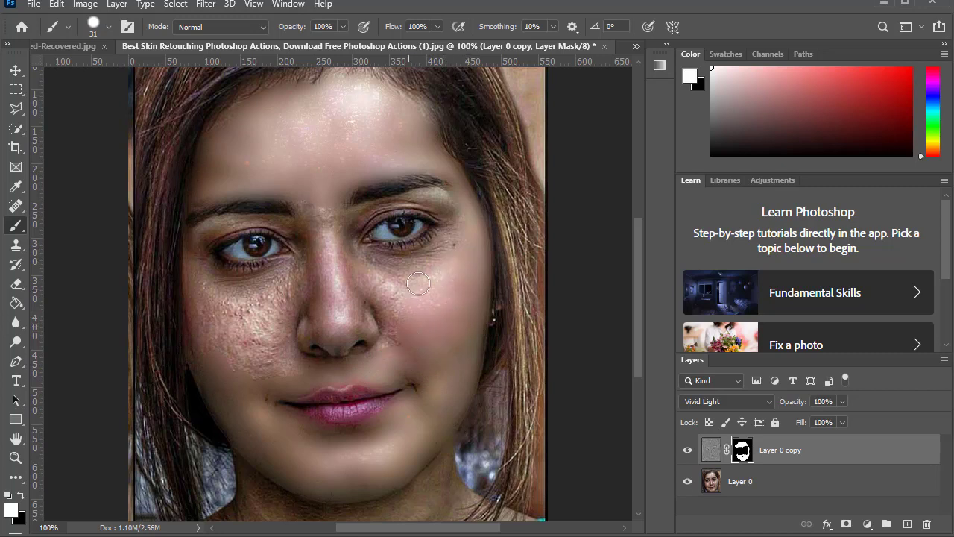
mouse_move(451, 250)
left_mouse_down()
mouse_move(380, 266)
mouse_move(425, 241)
mouse_move(401, 235)
mouse_move(445, 231)
mouse_move(434, 246)
mouse_move(390, 258)
mouse_move(347, 252)
mouse_move(375, 255)
mouse_move(421, 198)
mouse_move(353, 221)
mouse_move(350, 243)
mouse_move(343, 224)
mouse_move(355, 215)
mouse_move(342, 242)
mouse_move(334, 219)
mouse_move(358, 214)
mouse_move(328, 226)
mouse_move(317, 214)
mouse_move(317, 256)
mouse_move(342, 355)
mouse_move(365, 346)
mouse_move(357, 324)
mouse_move(387, 319)
mouse_move(371, 285)
mouse_move(353, 291)
mouse_move(361, 266)
mouse_move(347, 254)
mouse_move(339, 276)
mouse_move(396, 261)
left_mouse_up()
left_click_drag(408, 327, 358, 333)
Paint the mask white along the left nose side, under the left eye and eyelid
mouse_move(293, 302)
left_mouse_down()
mouse_move(313, 346)
mouse_move(308, 262)
mouse_move(276, 302)
mouse_move(188, 291)
mouse_move(205, 338)
mouse_move(229, 356)
mouse_move(299, 367)
mouse_move(276, 378)
mouse_move(230, 324)
mouse_move(300, 268)
mouse_move(250, 272)
mouse_move(193, 258)
left_mouse_up()
mouse_move(384, 255)
left_mouse_down()
mouse_move(276, 296)
mouse_move(239, 270)
mouse_move(194, 266)
mouse_move(249, 326)
left_mouse_up()
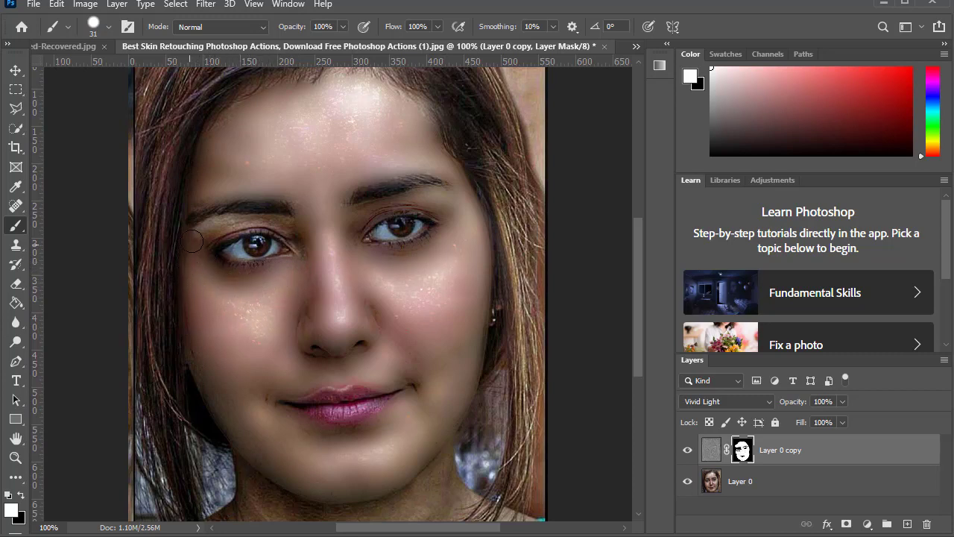
left_click_drag(222, 228, 266, 224)
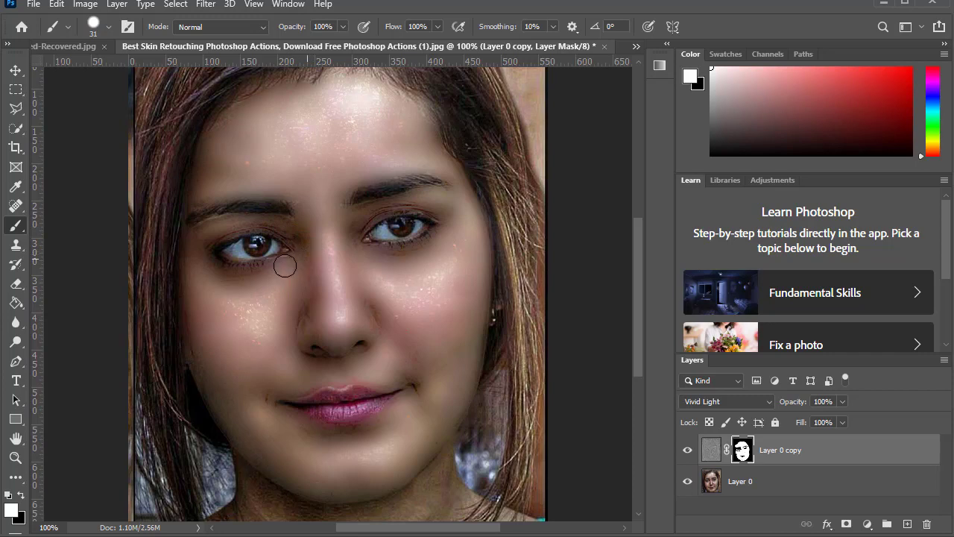
left_click_drag(219, 237, 219, 227)
Paint the mask white over the chin and both sides of the jawline
scroll(441, 436, "down", 2)
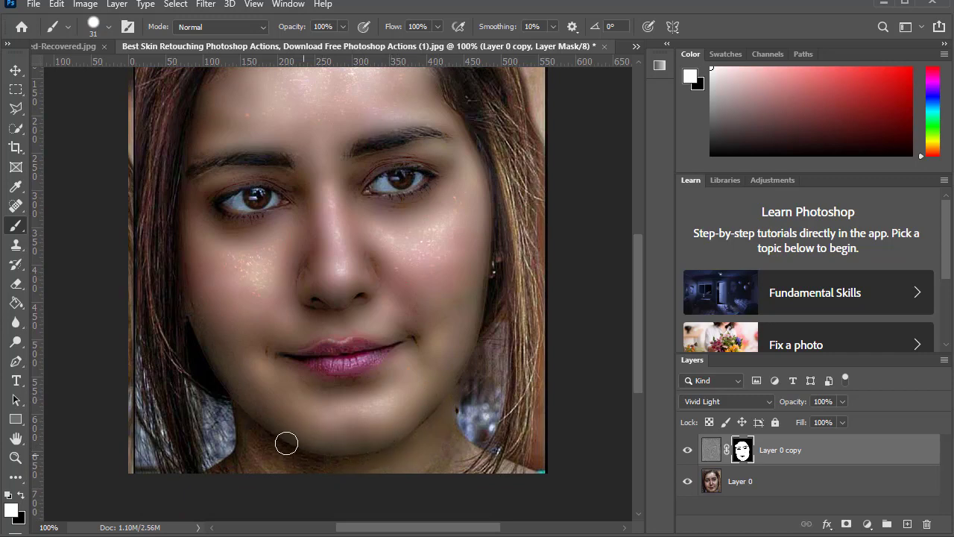
mouse_move(346, 472)
left_mouse_down()
mouse_move(255, 449)
mouse_move(321, 469)
left_mouse_up()
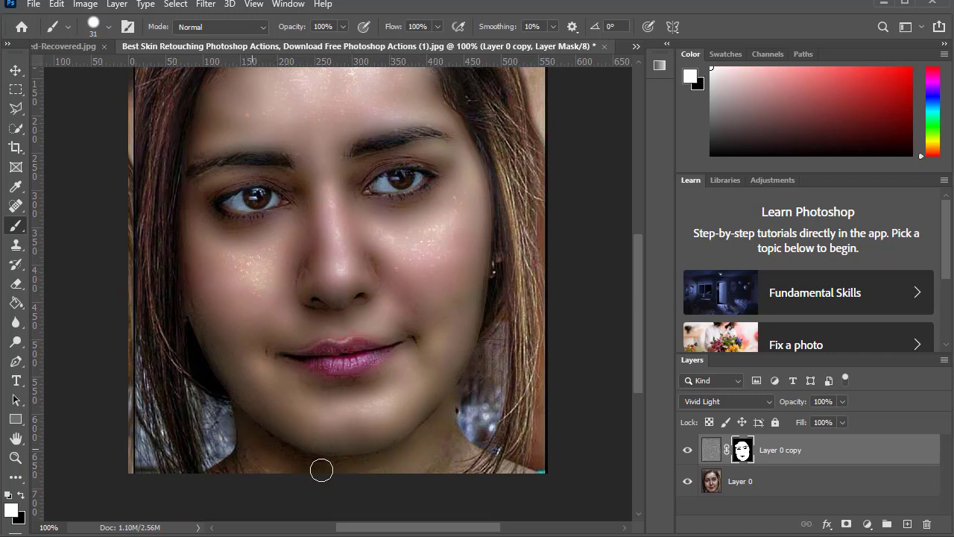
left_click_drag(253, 484, 237, 455)
left_click_drag(432, 432, 550, 481)
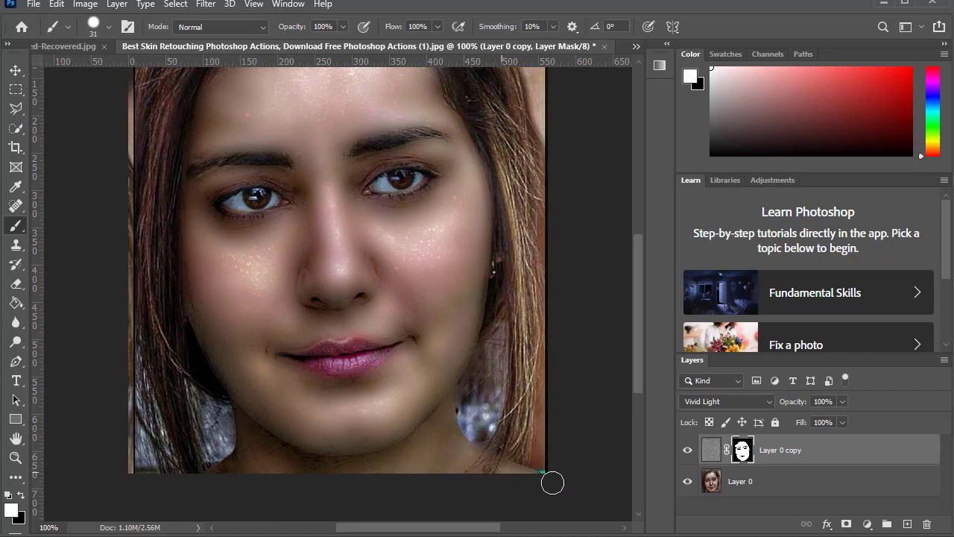
mouse_move(437, 446)
left_mouse_down()
mouse_move(498, 465)
mouse_move(441, 424)
left_mouse_up()
scroll(372, 366, "up", 2)
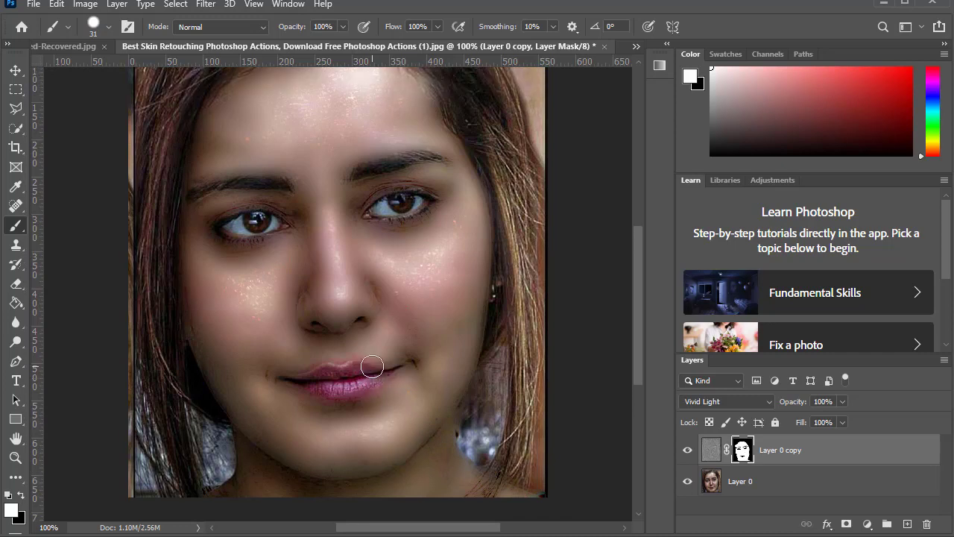
scroll(369, 366, "up", 1)
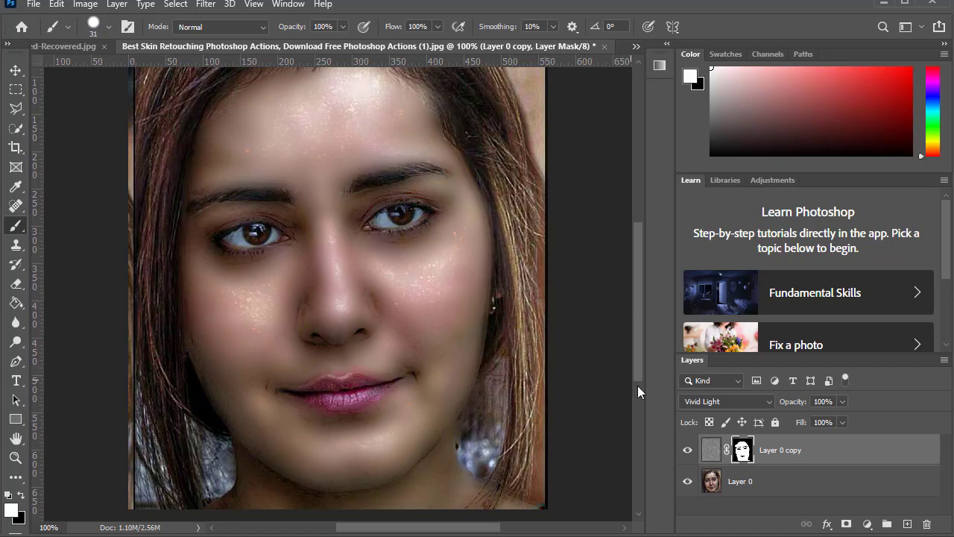
left_click(689, 451)
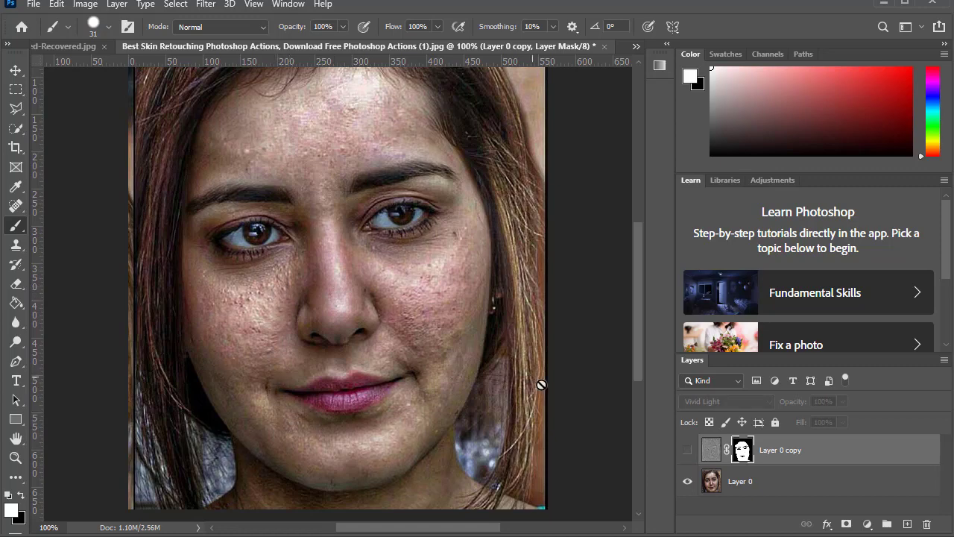
left_click(688, 451)
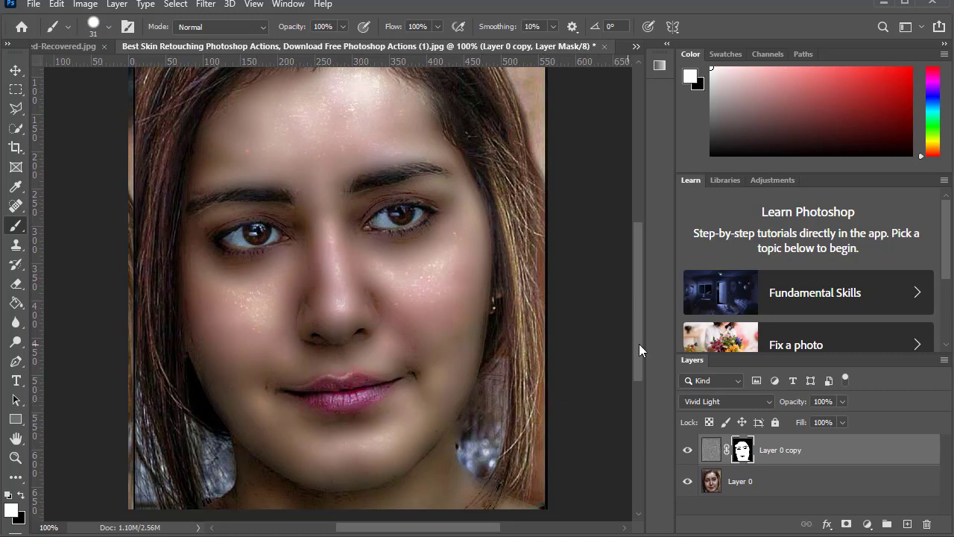
mouse_move(636, 342)
left_mouse_down()
mouse_move(635, 323)
mouse_move(636, 352)
left_mouse_up()
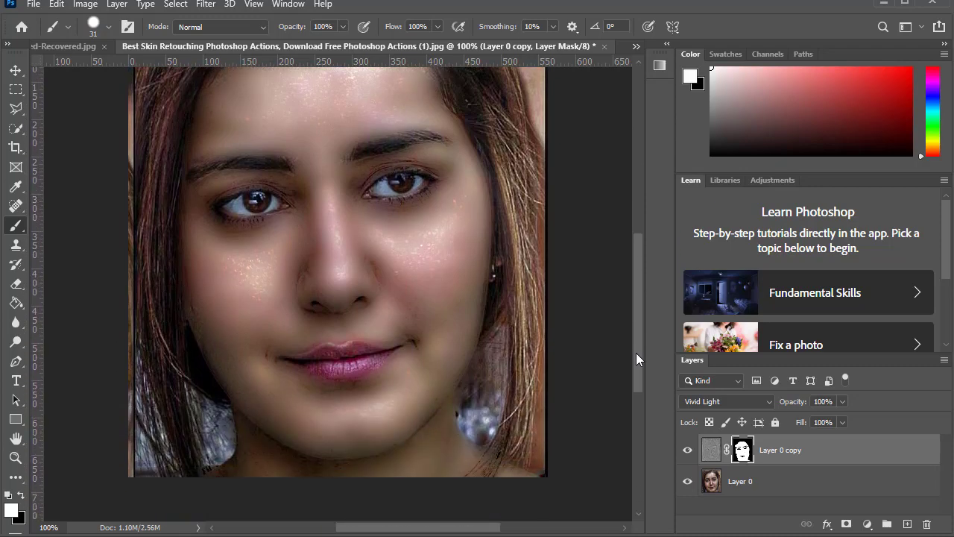